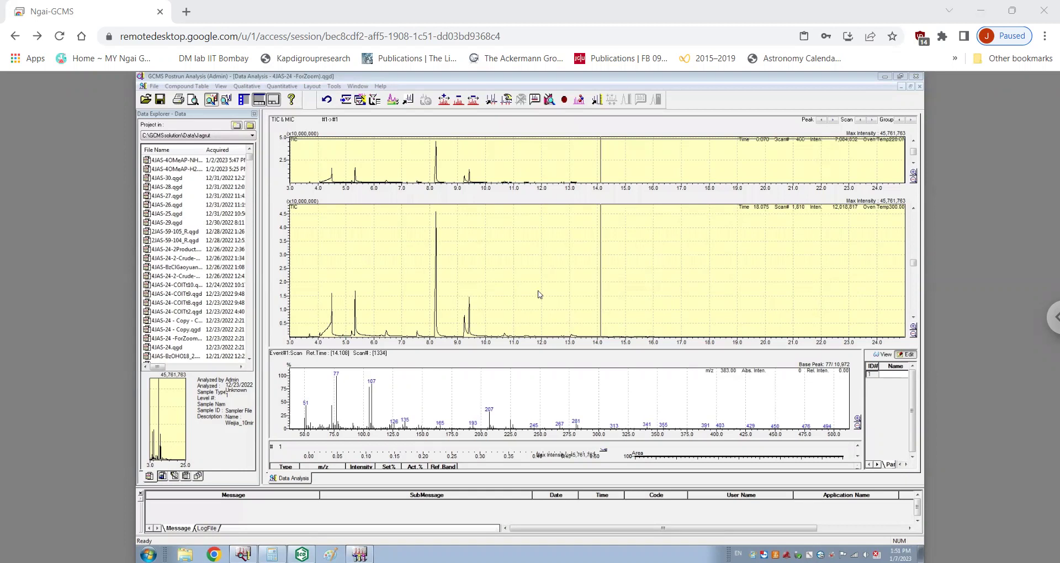
Open the chromatogram's Fragment Table and tick Disp. for m/z 225.00.
{"action": "right_click", "coordinate": [538, 296]}
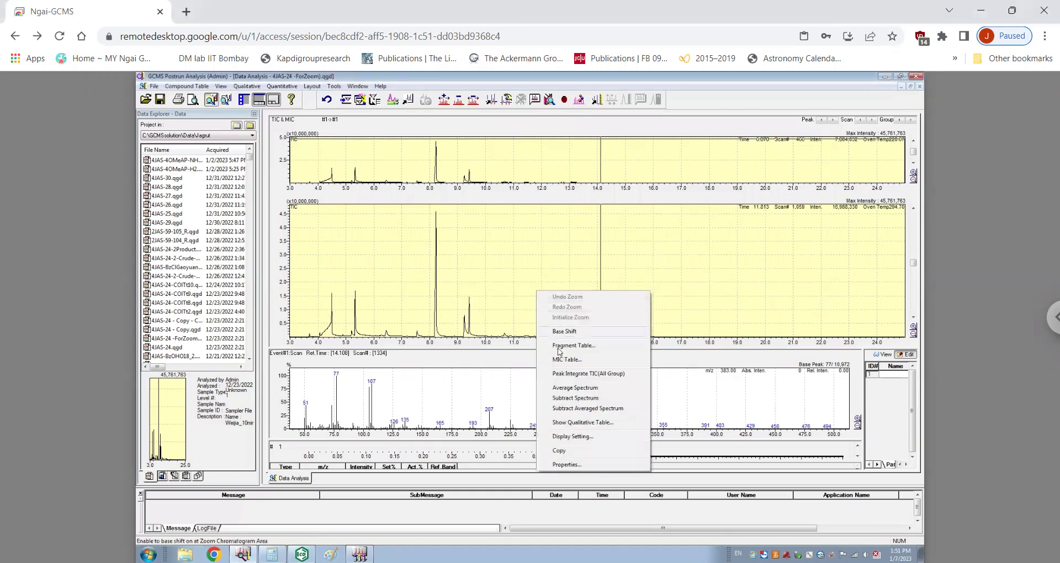
{"action": "right_click", "coordinate": [529, 252]}
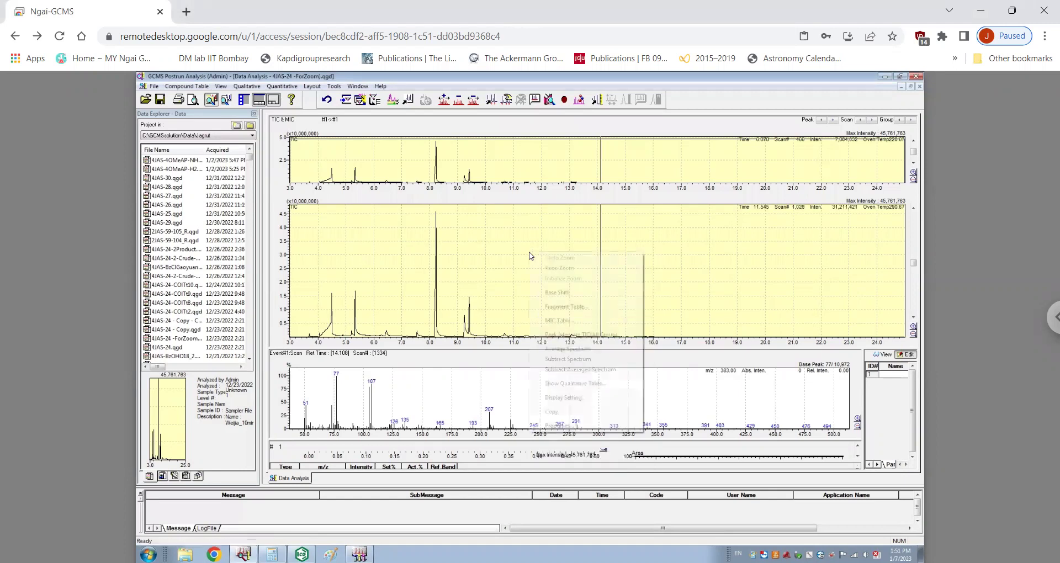
{"action": "left_click", "coordinate": [574, 307]}
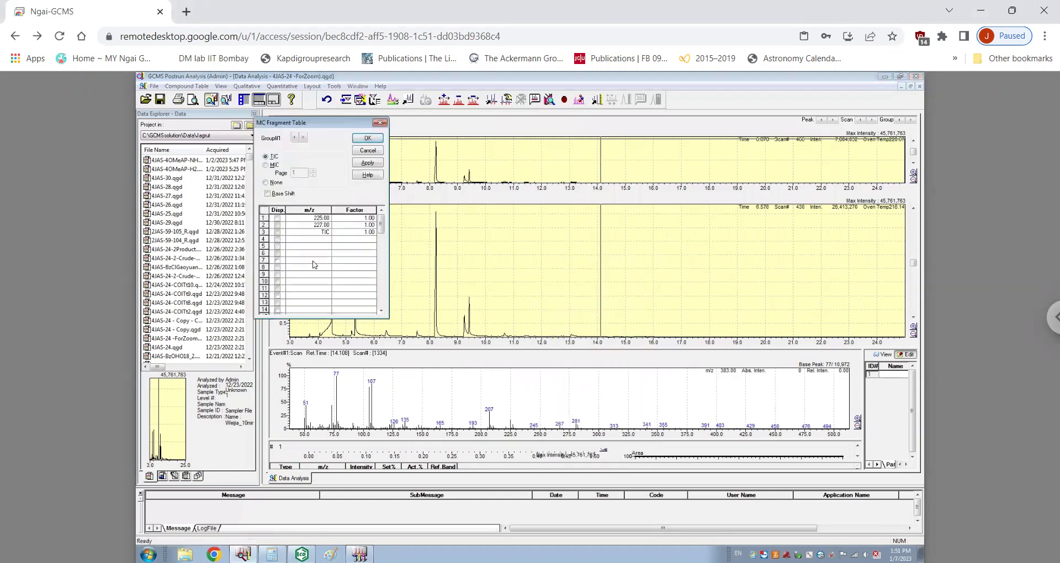
{"action": "left_click", "coordinate": [278, 219]}
Display m/z 225 and 227 traces with TIC off, then zoom to about 7–11.25 minutes.
{"action": "left_click", "coordinate": [278, 226]}
{"action": "left_click", "coordinate": [266, 183]}
{"action": "left_click", "coordinate": [368, 163]}
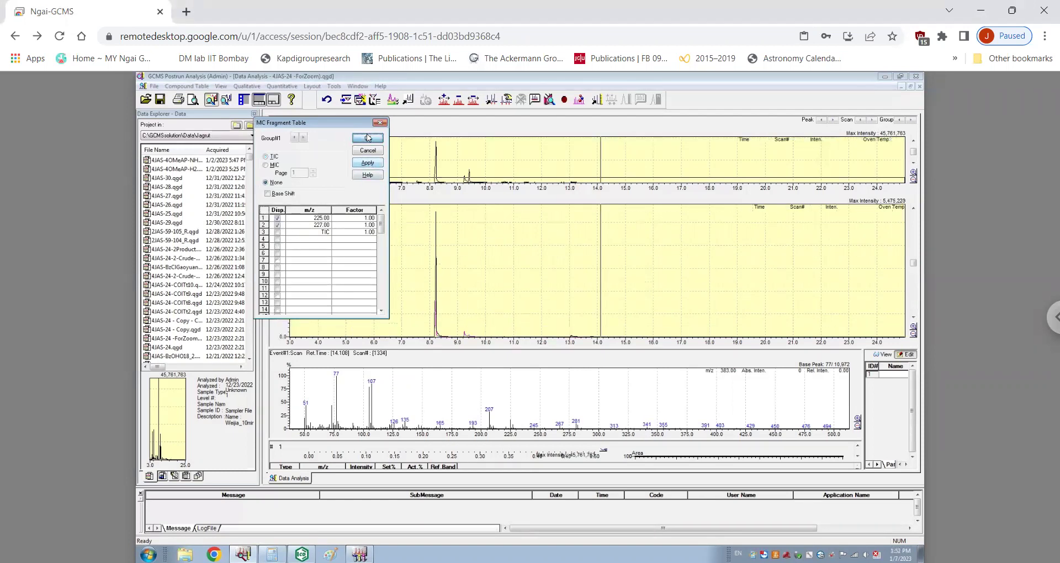
{"action": "left_click", "coordinate": [368, 137]}
{"action": "left_click_drag", "start_coordinate": [402, 215], "coordinate": [520, 337]}
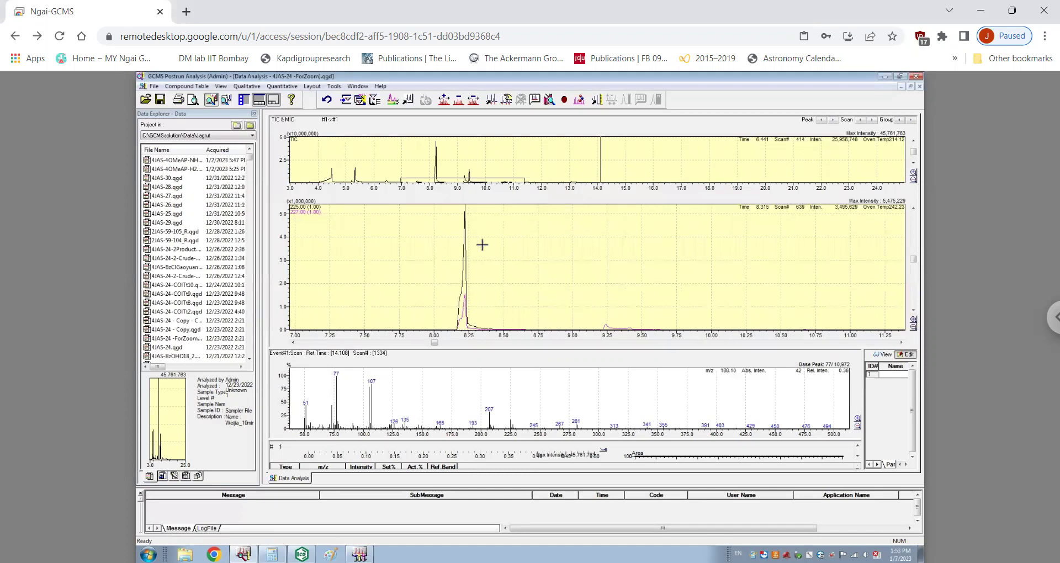
Show the Assistant Bar, go to Top, and create a new compound table.
{"action": "left_click", "coordinate": [222, 86]}
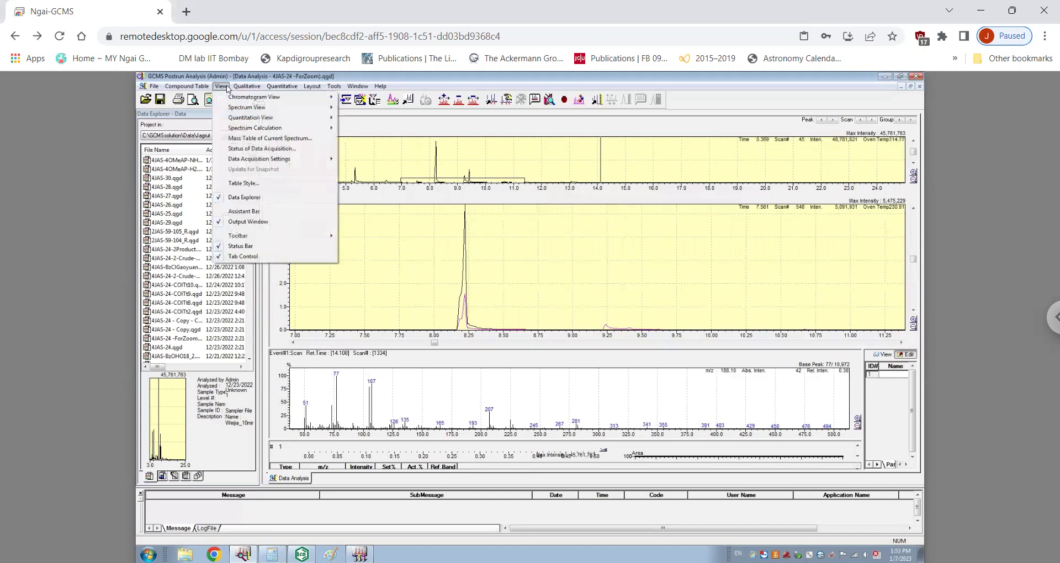
{"action": "left_click", "coordinate": [256, 212]}
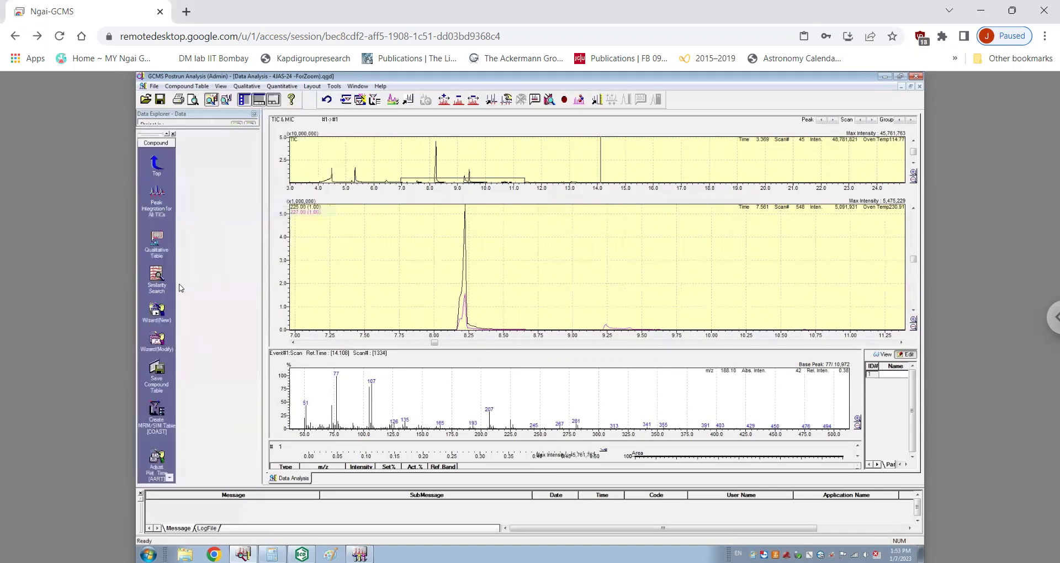
{"action": "left_click", "coordinate": [160, 167]}
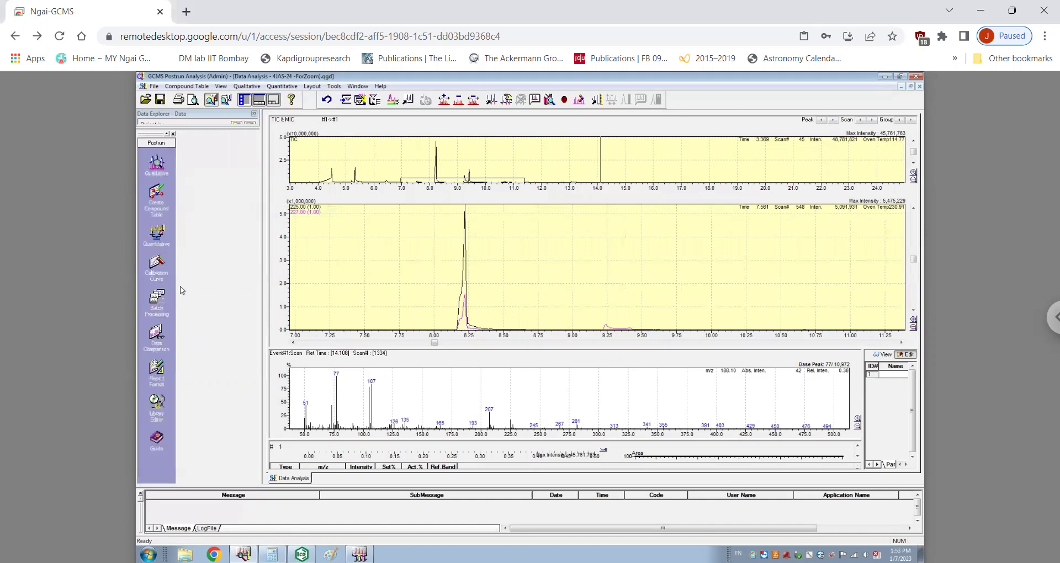
{"action": "left_click", "coordinate": [161, 197]}
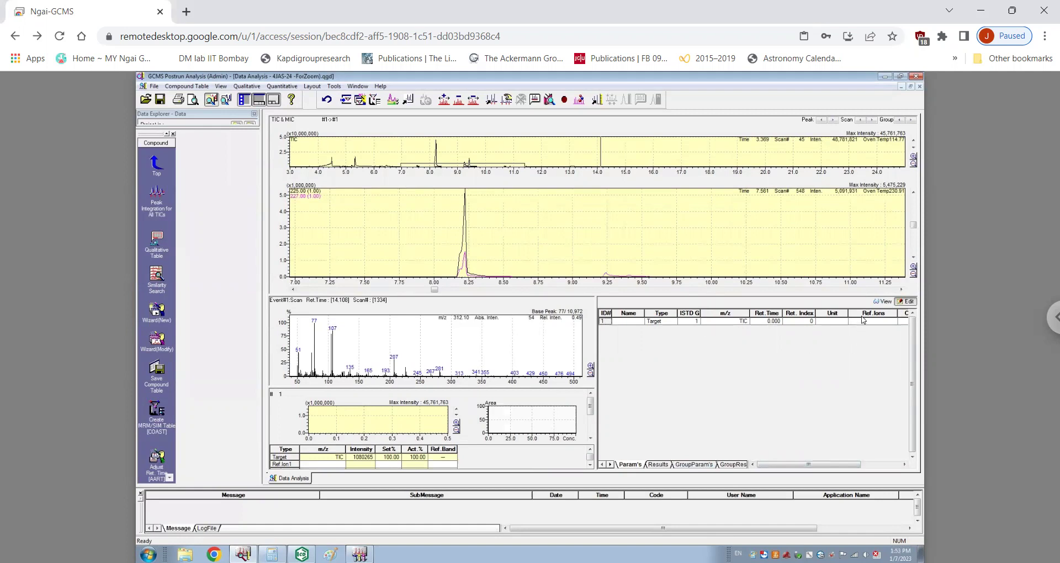
In edit mode, name the first two compounds O18 and O16.
{"action": "left_click", "coordinate": [883, 301]}
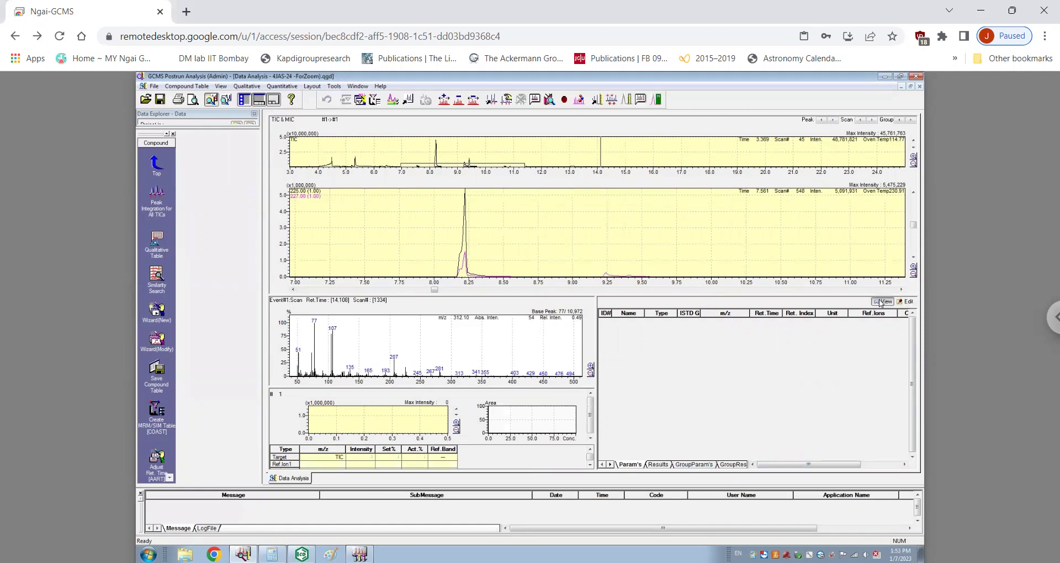
{"action": "left_click", "coordinate": [903, 301]}
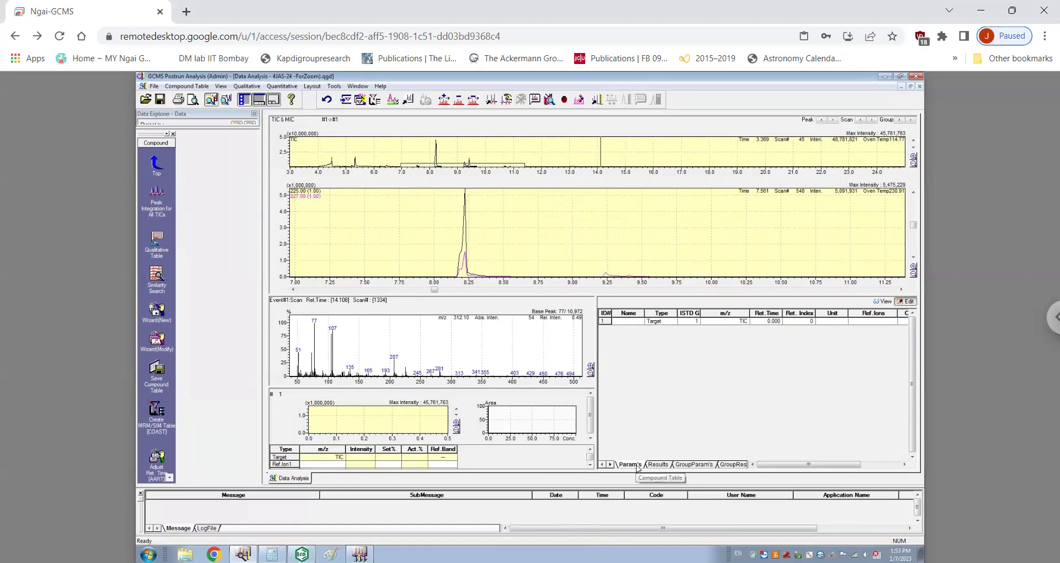
{"action": "left_click", "coordinate": [630, 322]}
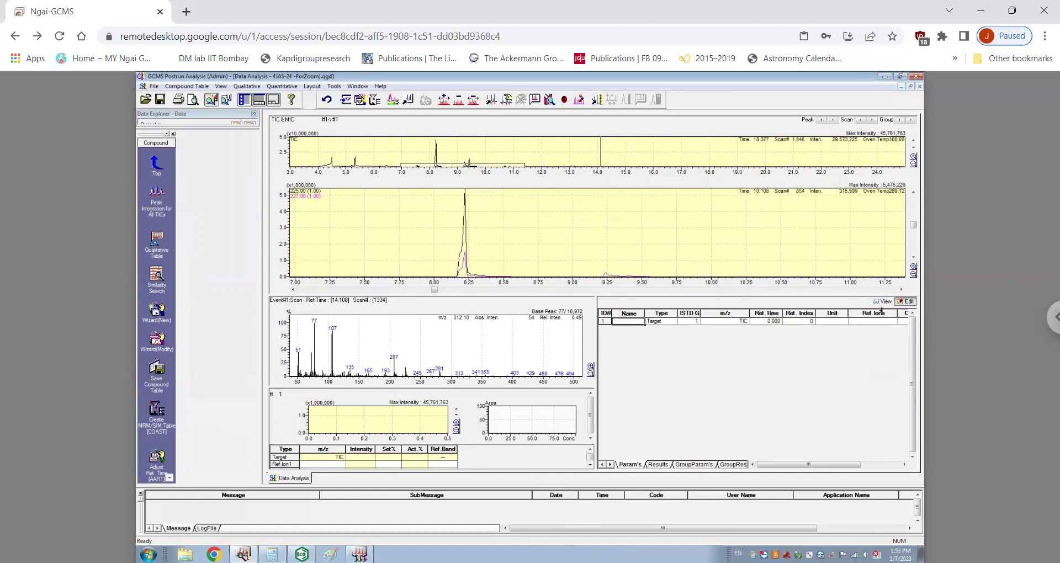
{"action": "type", "text": "O18"}
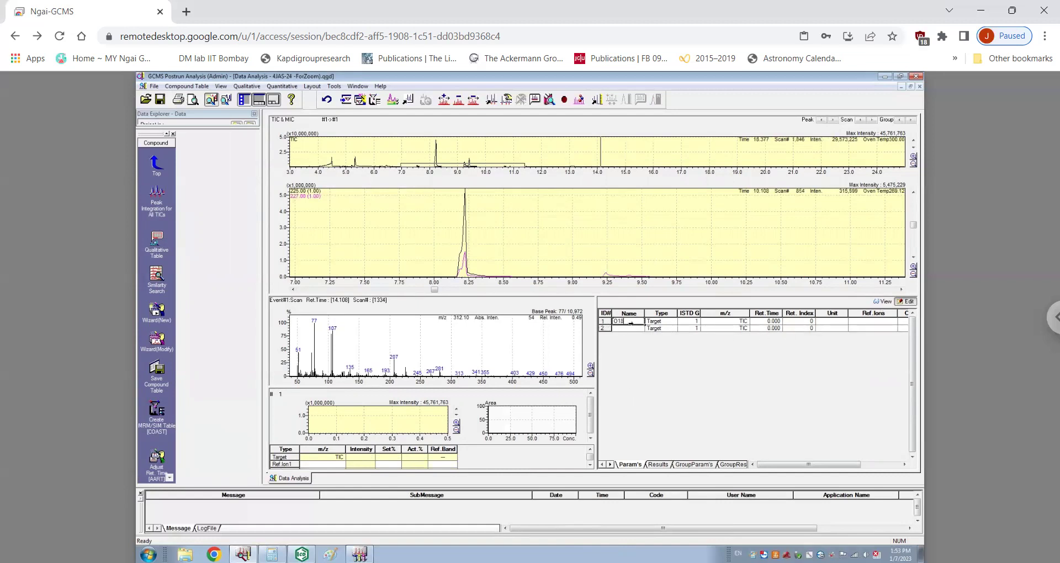
{"action": "left_click", "coordinate": [625, 329]}
{"action": "type", "text": "O1"}
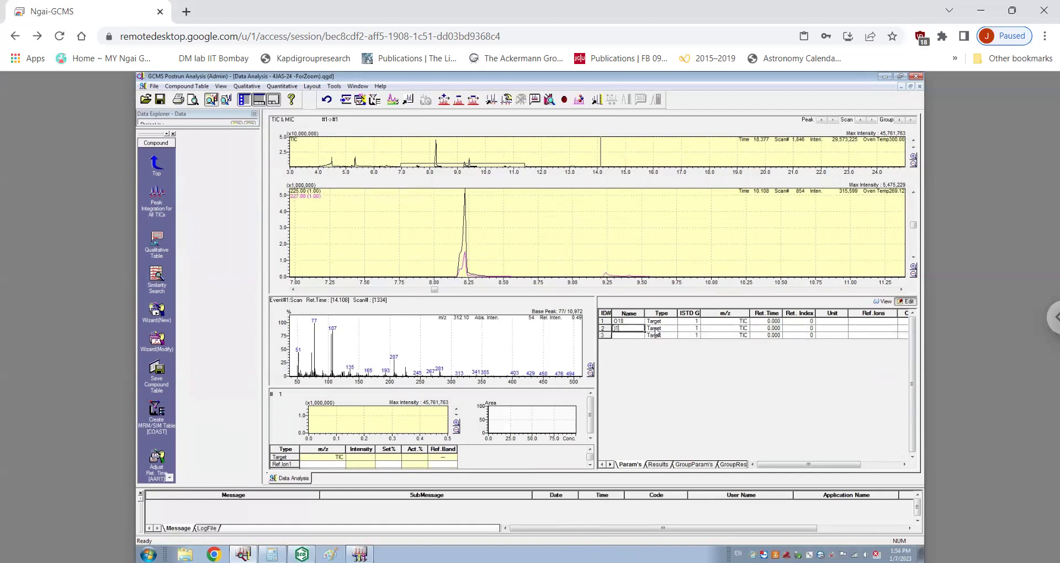
{"action": "key", "text": "BackSpace"}
{"action": "key", "text": "BackSpace"}
{"action": "key", "text": "BackSpace"}
{"action": "type", "text": "O16"}
Enter m/z 227 for O18 and 225 for O16.
{"action": "left_click", "coordinate": [708, 321]}
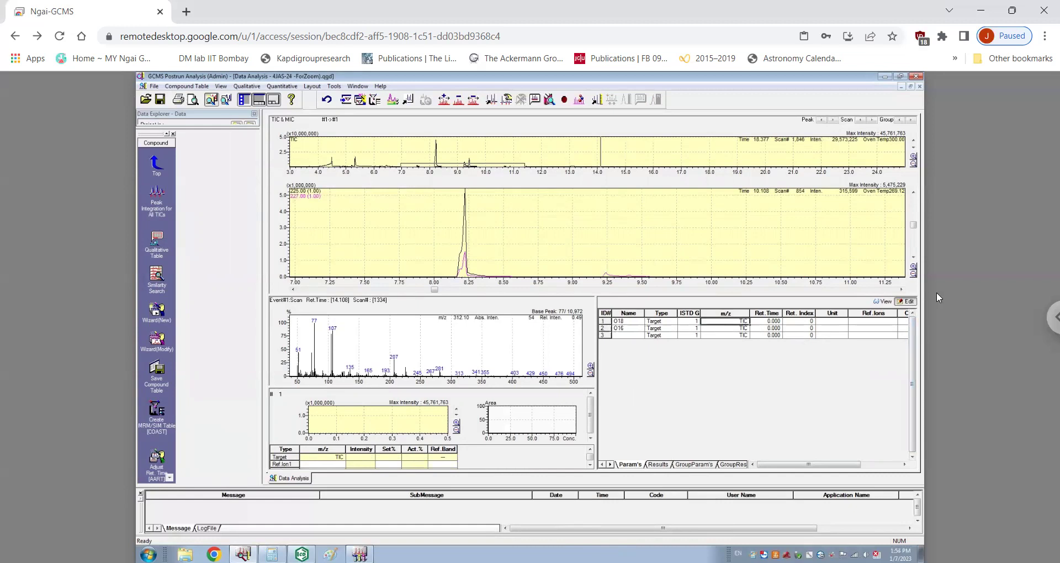
{"action": "type", "text": "227"}
{"action": "left_click", "coordinate": [705, 330]}
{"action": "type", "text": "225"}
{"action": "key", "text": "Tab"}
{"action": "key", "text": "Up"}
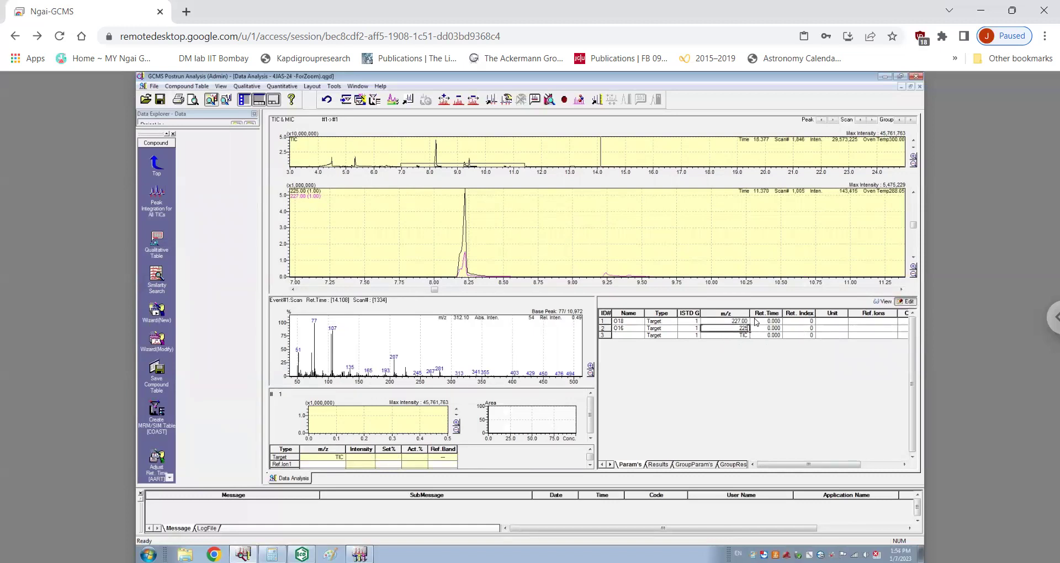
Set O18's retention time to the 8.225-minute peak apex and copy it to O16.
{"action": "left_click_drag", "start_coordinate": [442, 218], "coordinate": [517, 277]}
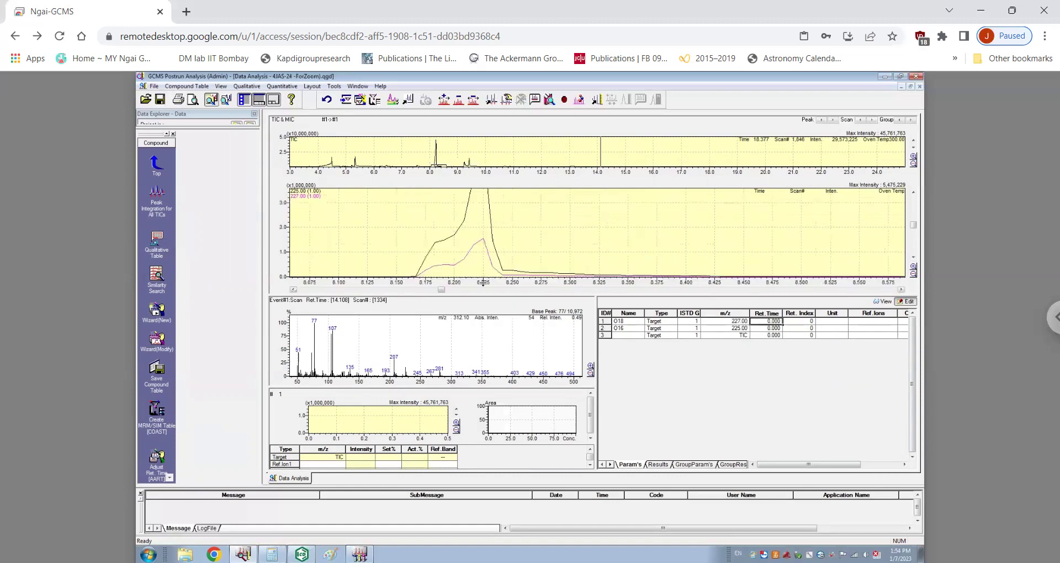
{"action": "left_click", "coordinate": [482, 244]}
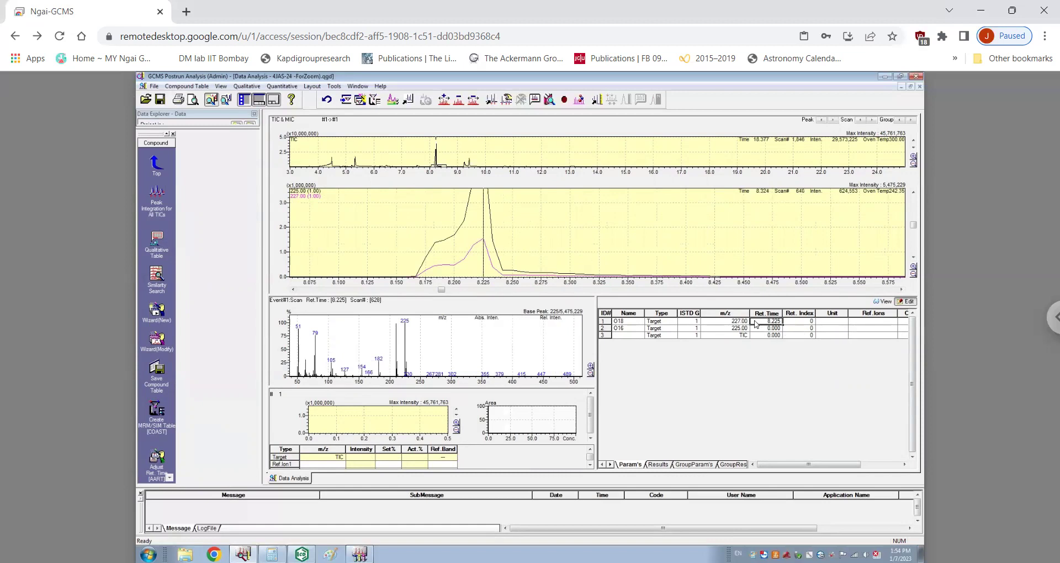
{"action": "left_click_drag", "start_coordinate": [754, 324], "coordinate": [757, 330]}
{"action": "left_click", "coordinate": [878, 302]}
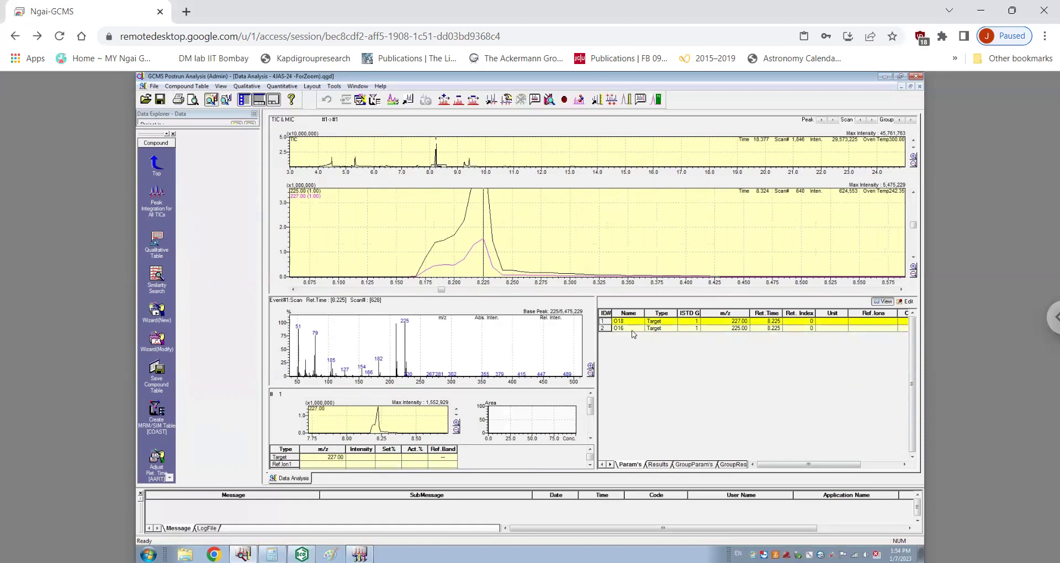
Select O18 and O16 and run Peak Integrate for all IDs.
{"action": "left_click_drag", "start_coordinate": [607, 322], "coordinate": [612, 329]}
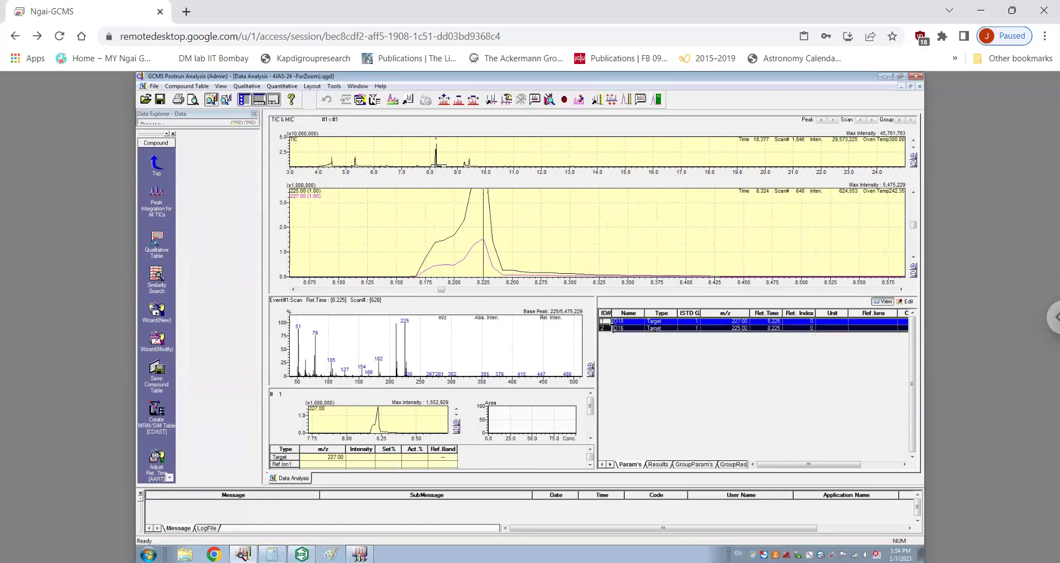
{"action": "right_click", "coordinate": [604, 323]}
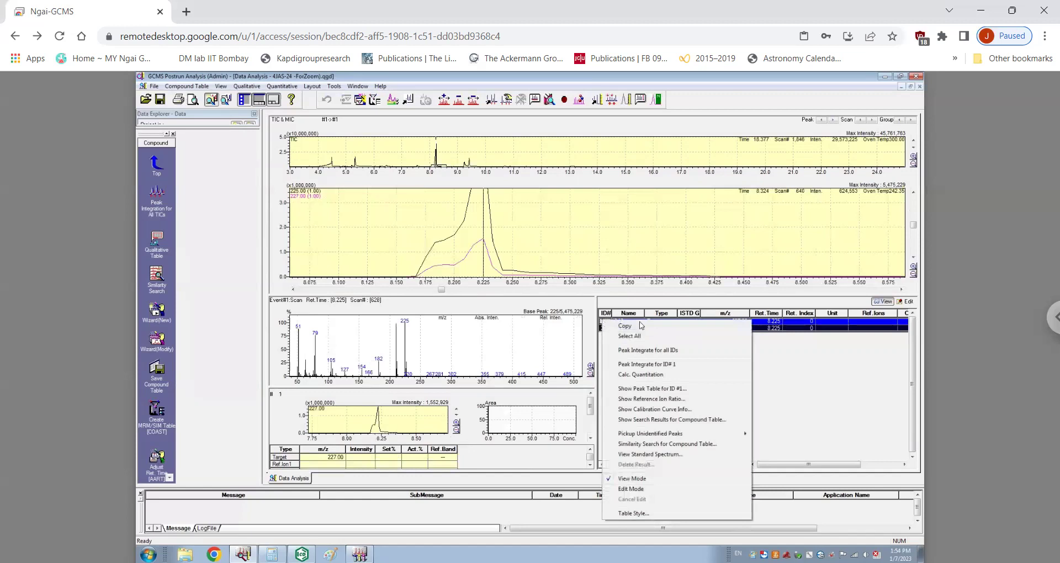
{"action": "left_click", "coordinate": [686, 352]}
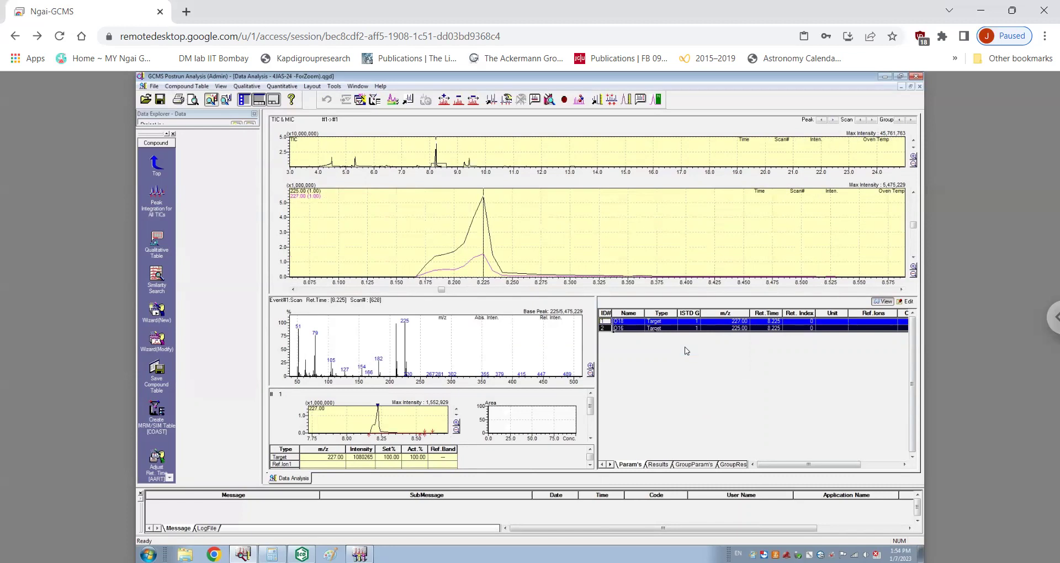
Show the Results tab: O18 area 3189058, height 1552447; O16 area 10511192, height 5475989.
{"action": "left_click", "coordinate": [658, 465]}
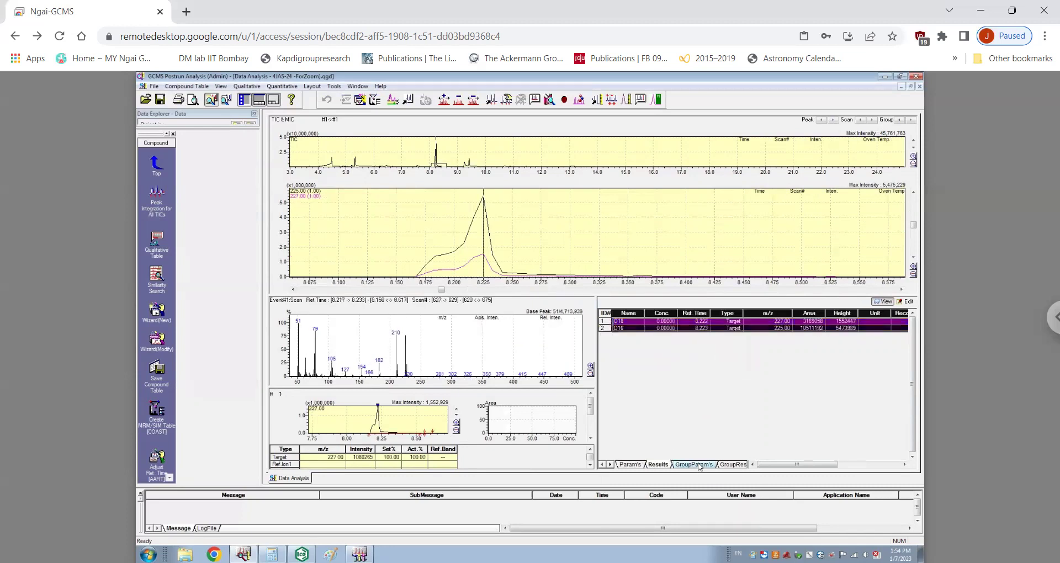
{"action": "left_click", "coordinate": [811, 326]}
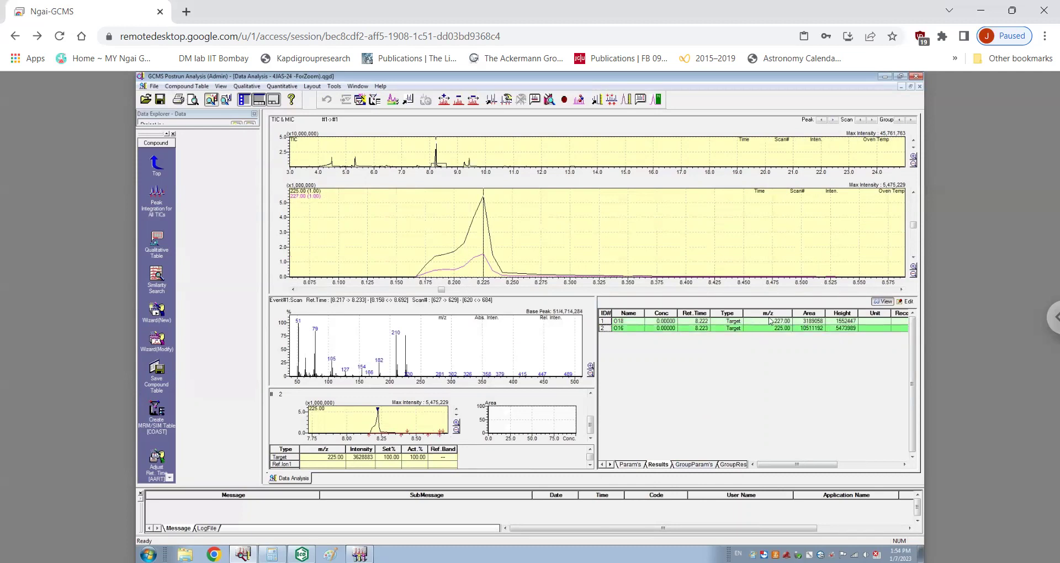
{"action": "left_click", "coordinate": [800, 322]}
{"action": "left_click", "coordinate": [608, 324]}
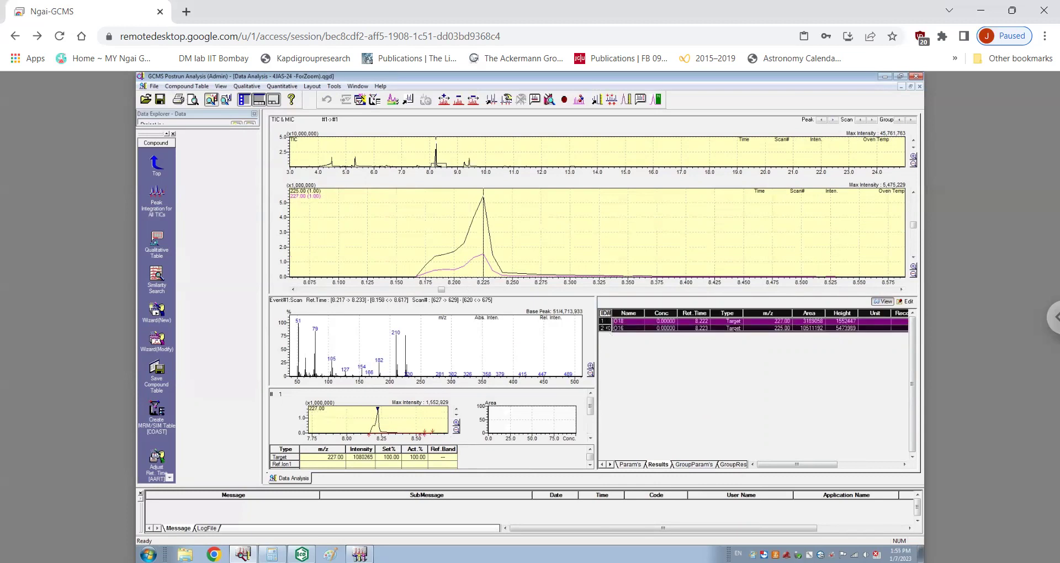